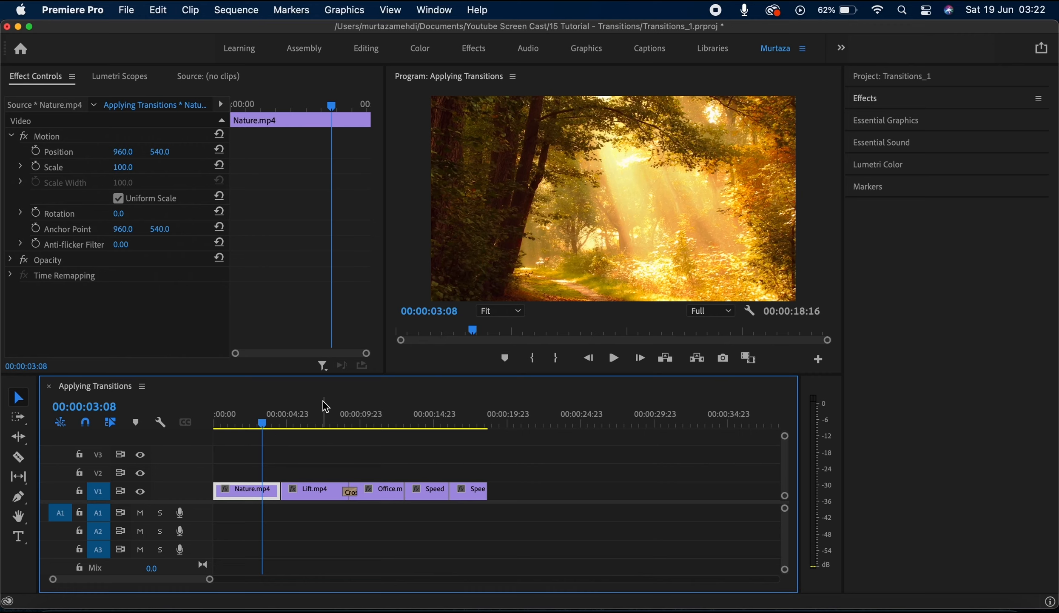
Play the sequence through the Nature.mp4, Lift.mp4 and Office.mp4 cuts to compare the plain cut with the existing Cross Dissolve
{"action": "key", "text": "space"}
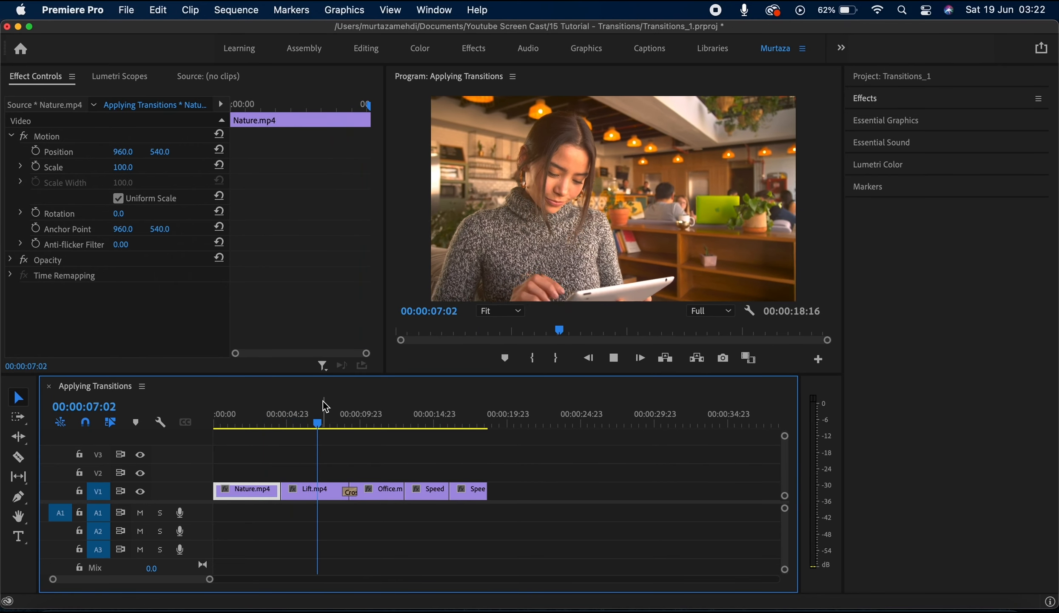
{"action": "key", "text": "space"}
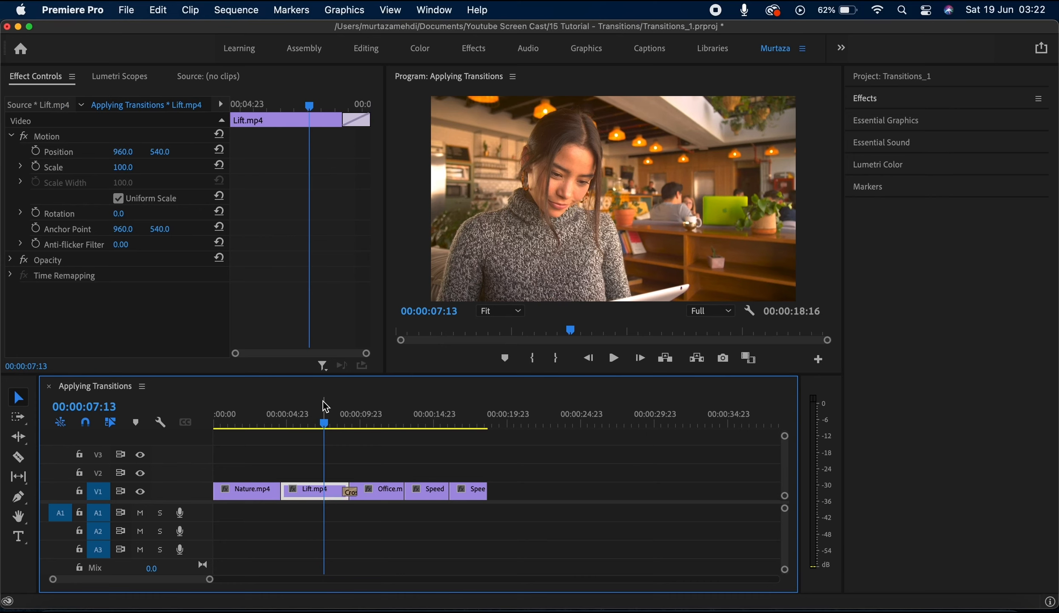
{"action": "key", "text": "space"}
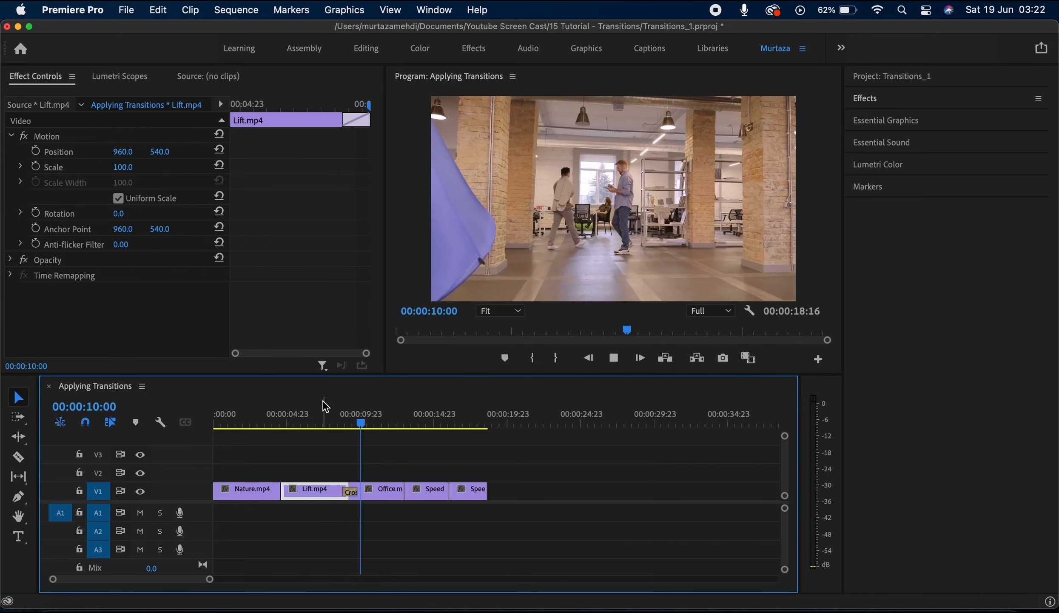
{"action": "key", "text": "space"}
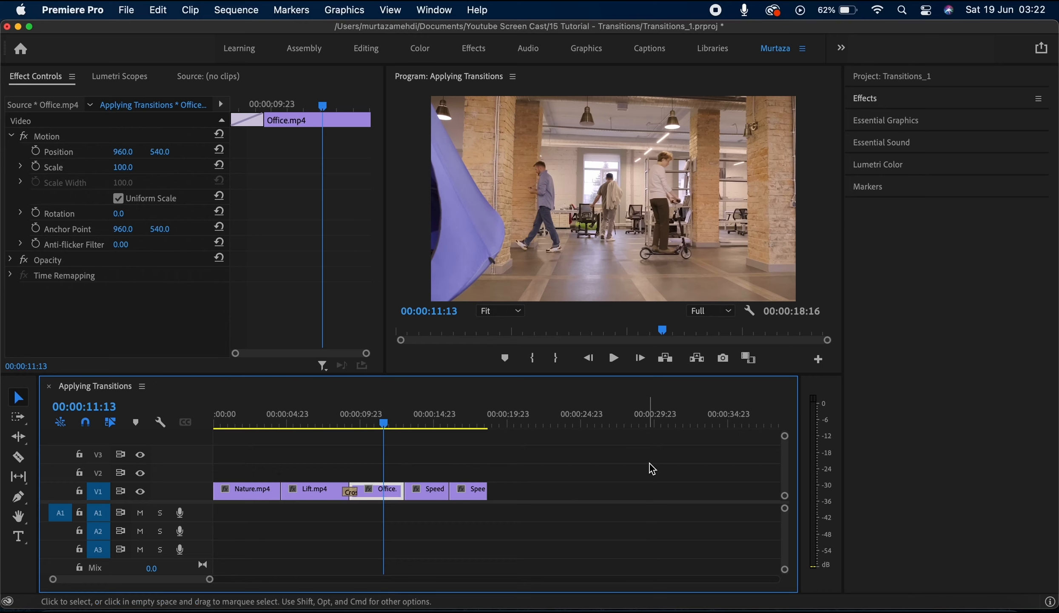
Show the available effects and expand the Video Transitions category
{"action": "left_click", "coordinate": [866, 98]}
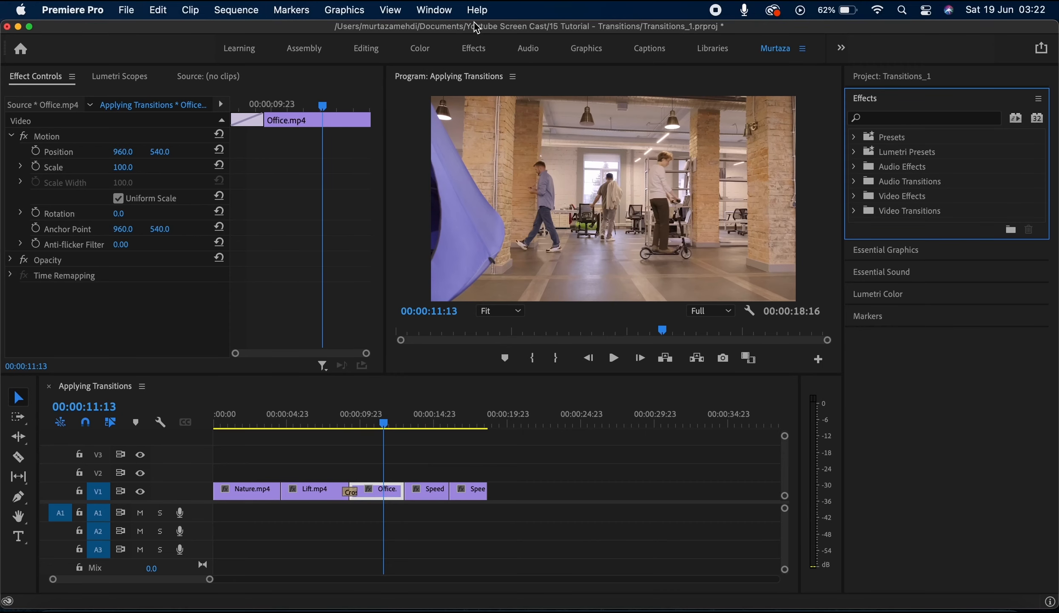
{"action": "left_click", "coordinate": [434, 10]}
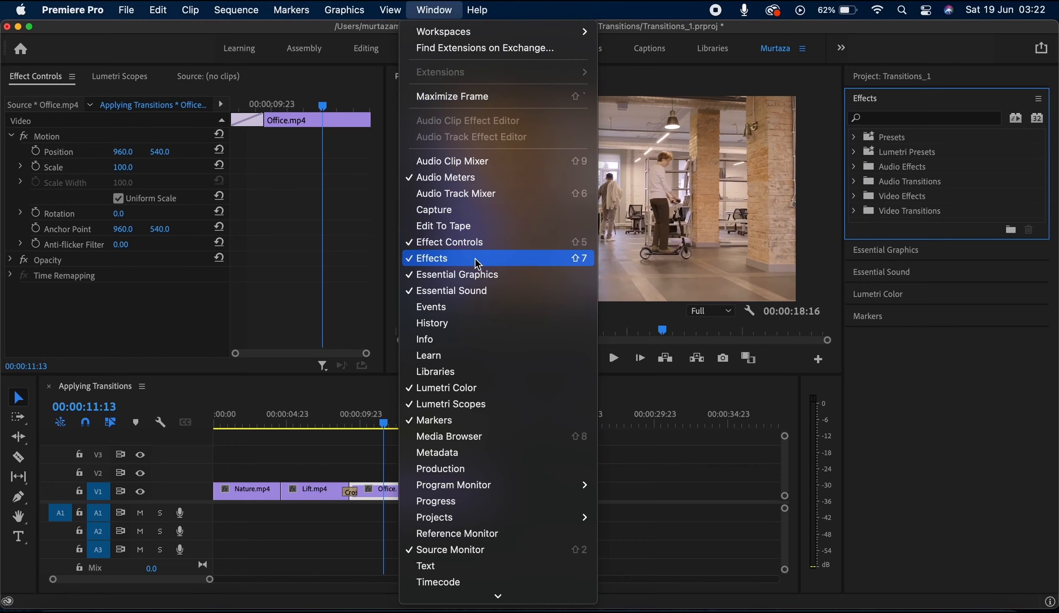
{"action": "left_click", "coordinate": [587, 260]}
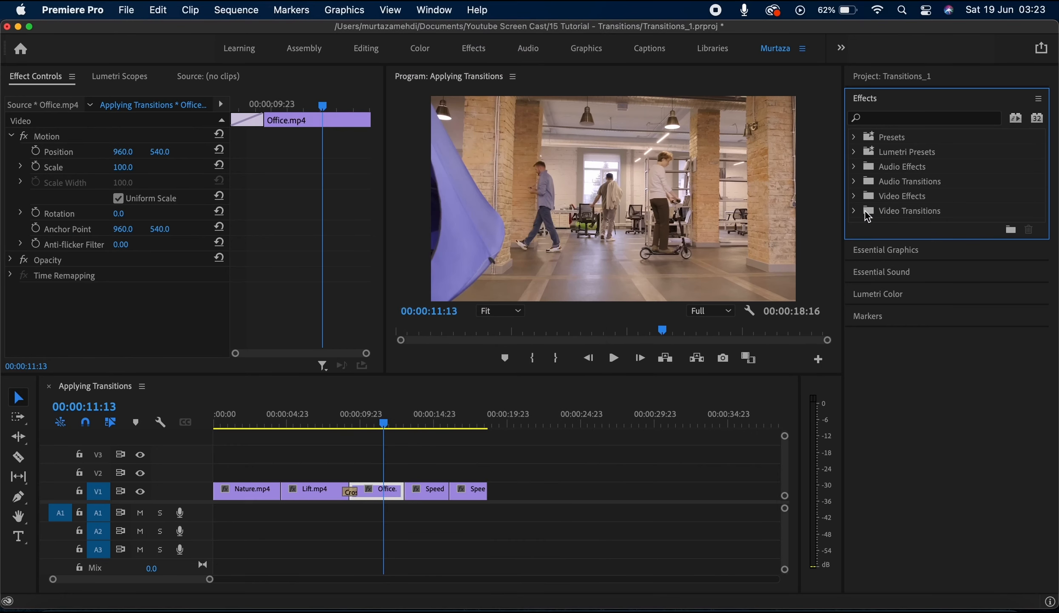
{"action": "left_click", "coordinate": [855, 211]}
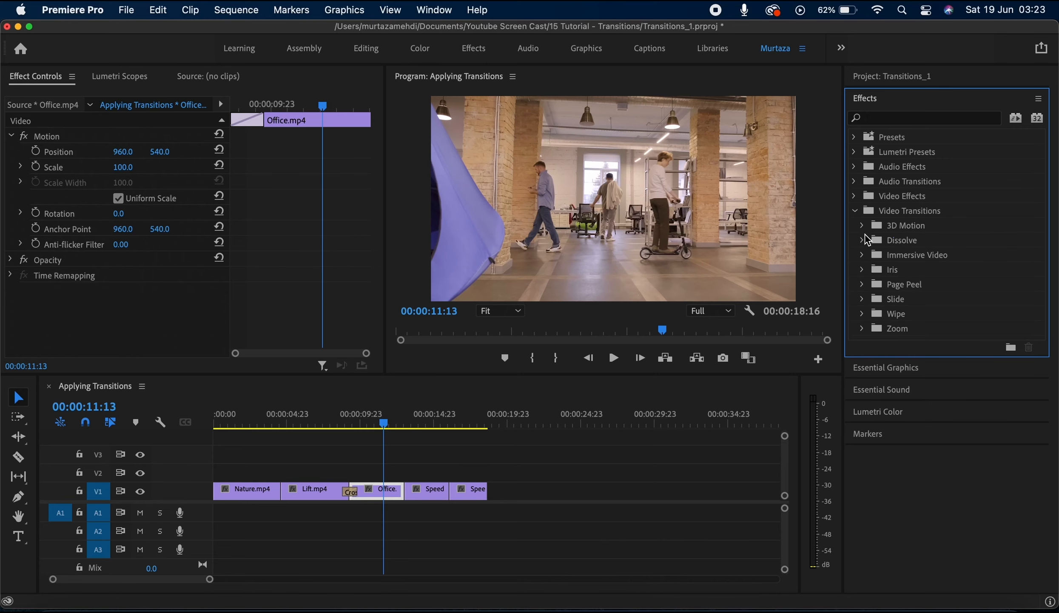
Apply the Cross Dissolve transition from the Dissolve group to the cut between Office.mp4 and Speed Ramping 2.mp4
{"action": "left_click", "coordinate": [862, 240]}
{"action": "left_click", "coordinate": [868, 226]}
{"action": "left_click", "coordinate": [863, 225]}
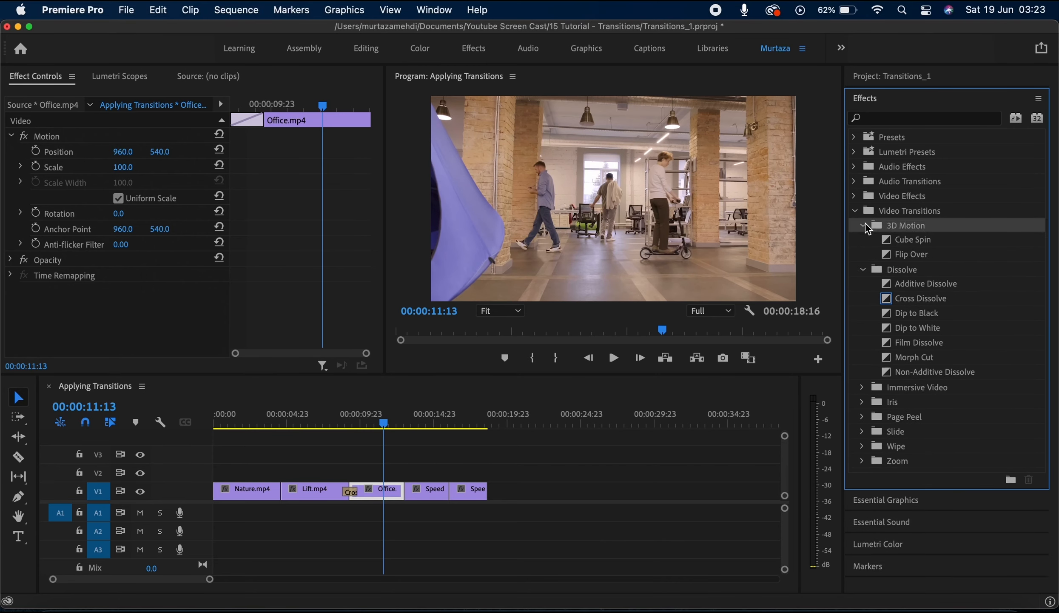
{"action": "left_click", "coordinate": [863, 228]}
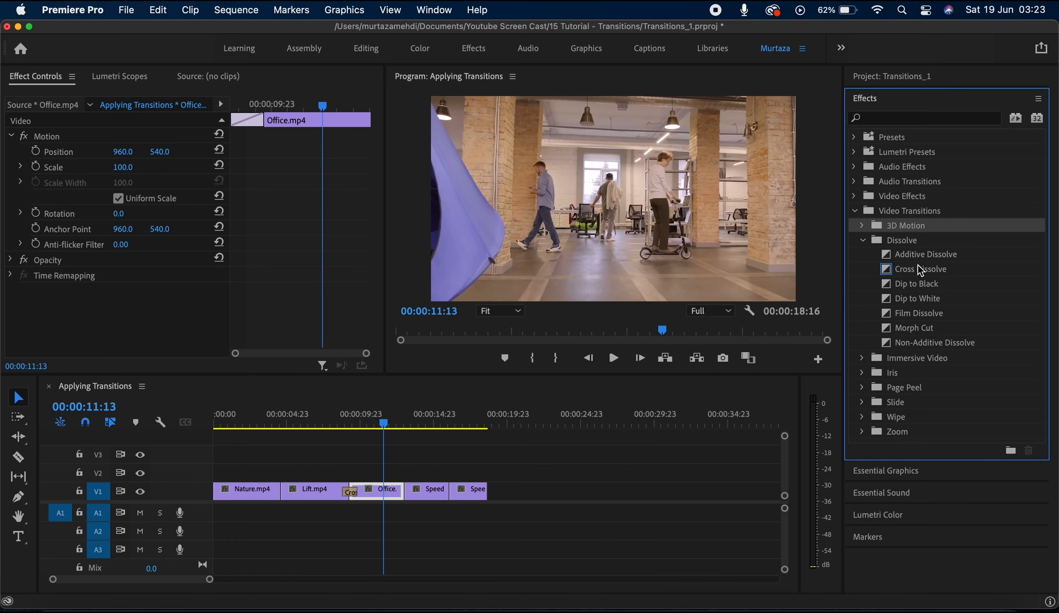
{"action": "left_click", "coordinate": [919, 268]}
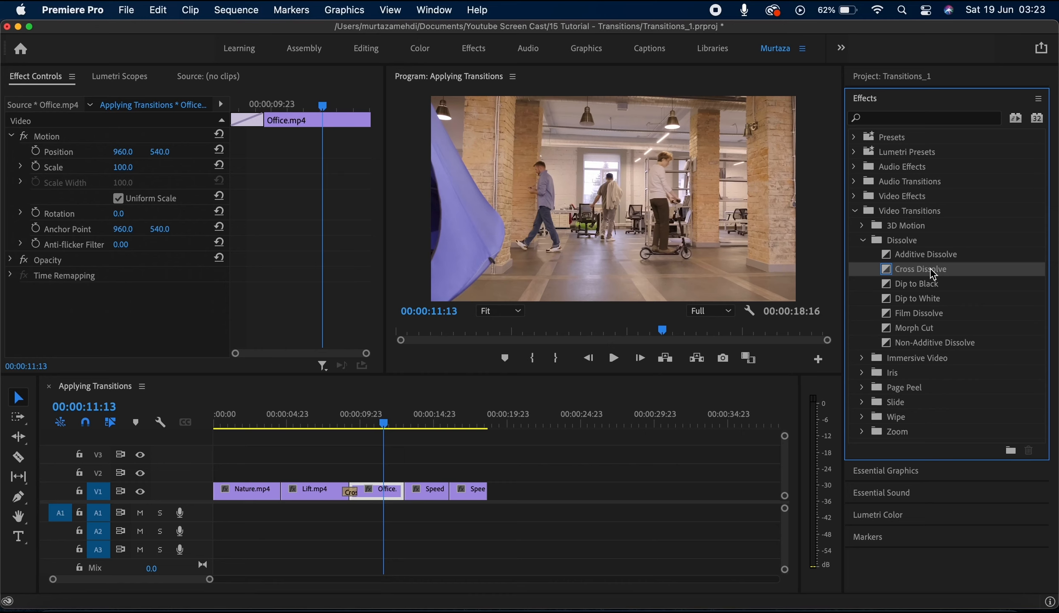
{"action": "left_click_drag", "start_coordinate": [930, 268], "coordinate": [406, 493]}
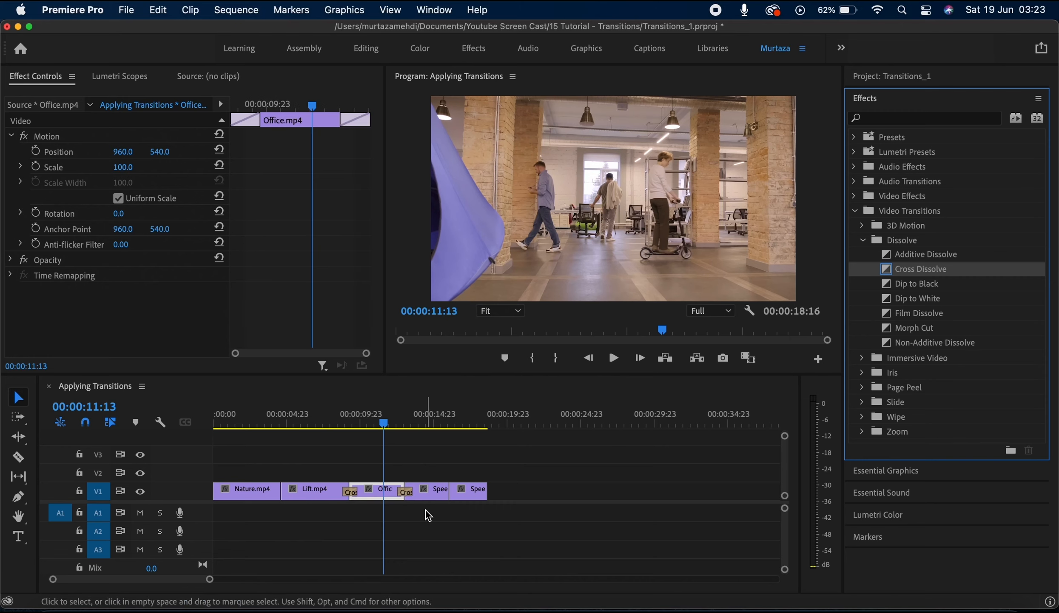
Play back the Cross Dissolve between Office.mp4 and Speed Ramping 2.mp4 from inside the Office.mp4 clip
{"action": "key", "text": "="}
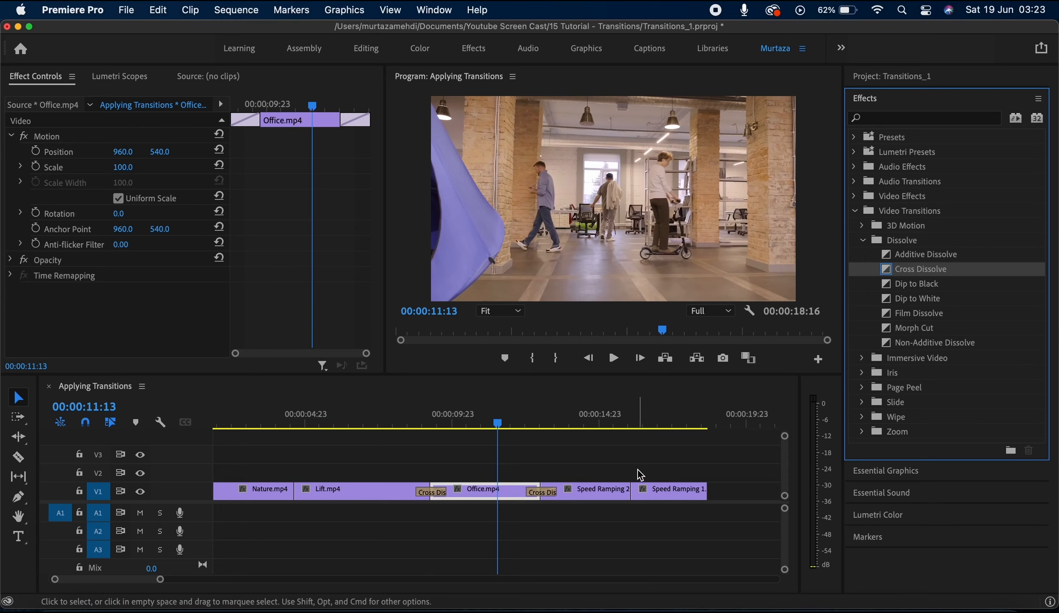
{"action": "key", "text": "space"}
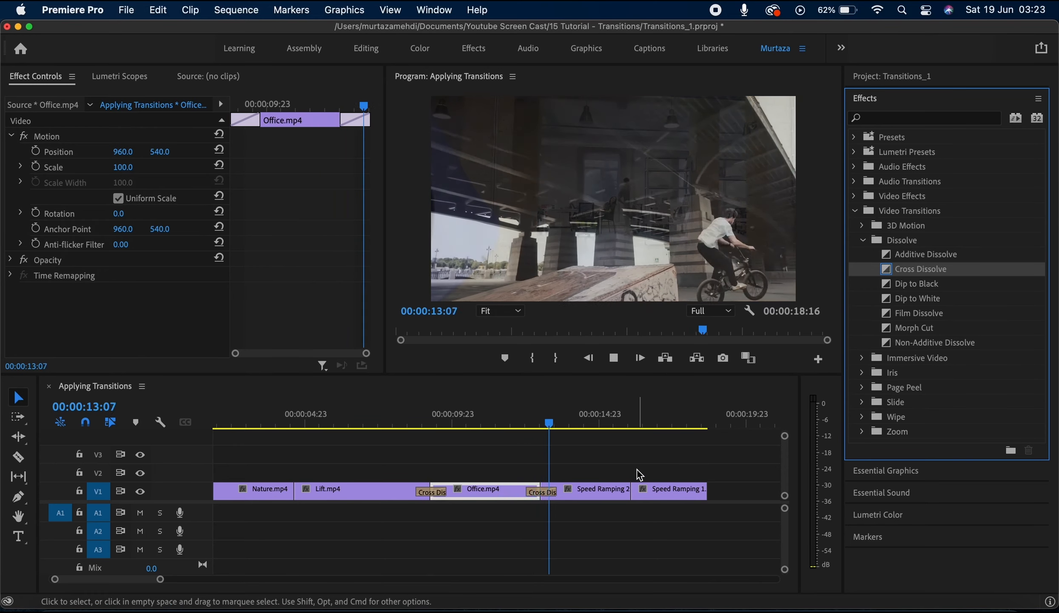
{"action": "key", "text": "space"}
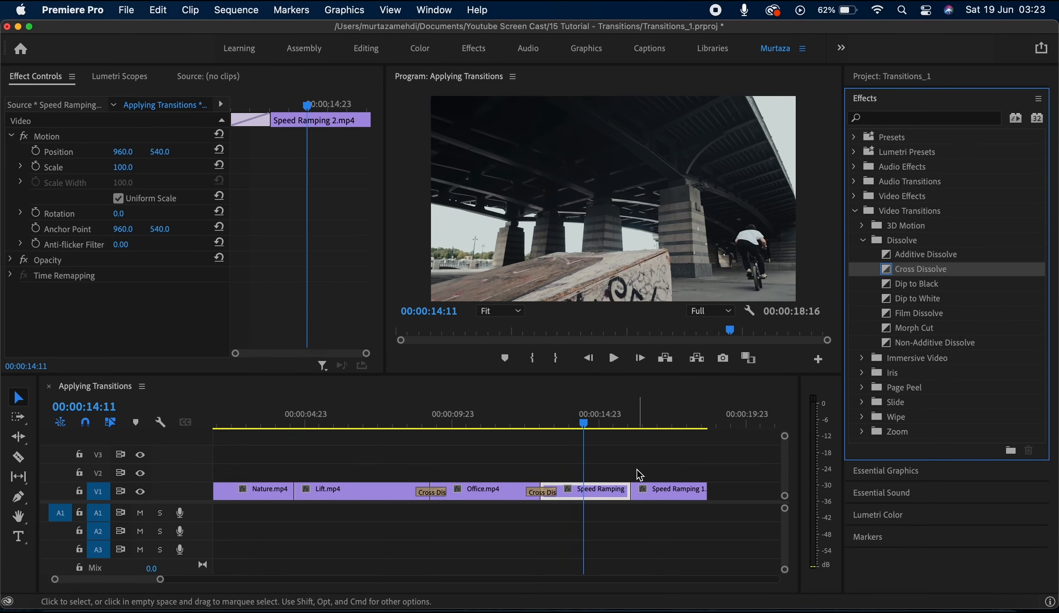
{"action": "left_click_drag", "start_coordinate": [584, 425], "coordinate": [494, 431]}
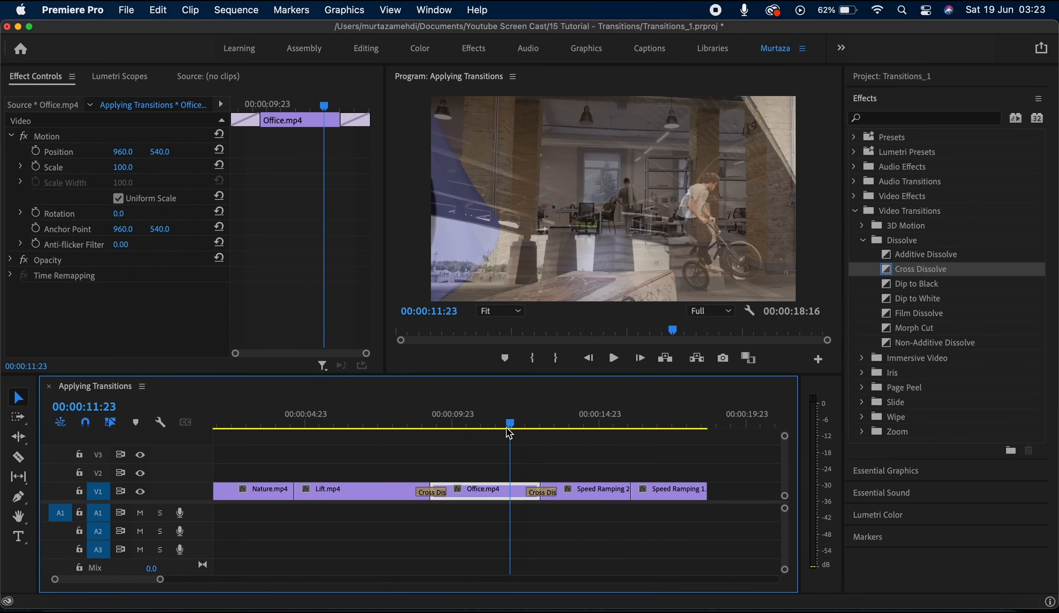
{"action": "key", "text": "space"}
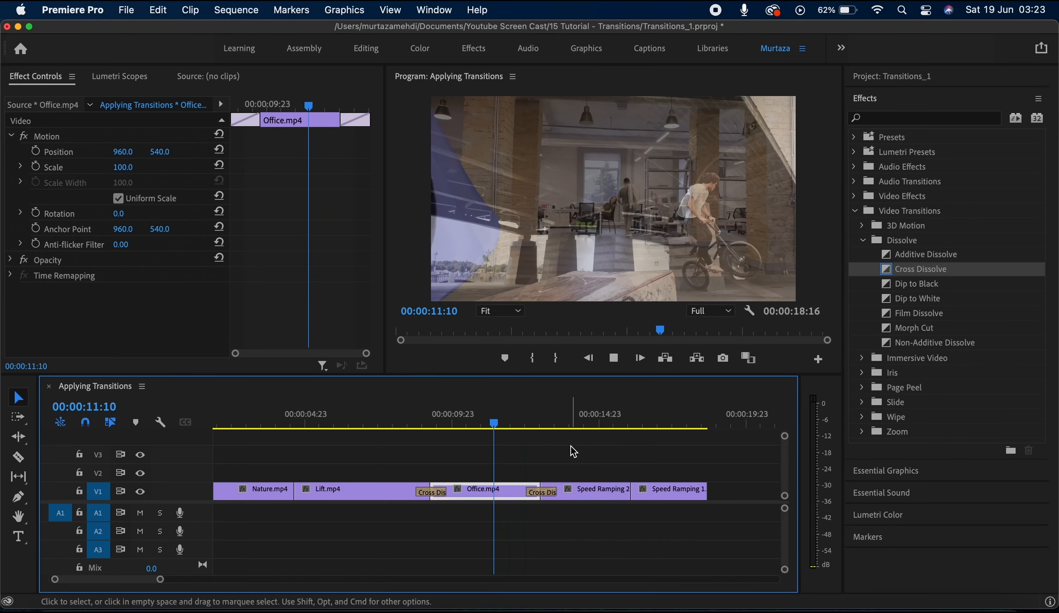
{"action": "key", "text": "space"}
{"action": "left_click", "coordinate": [586, 460]}
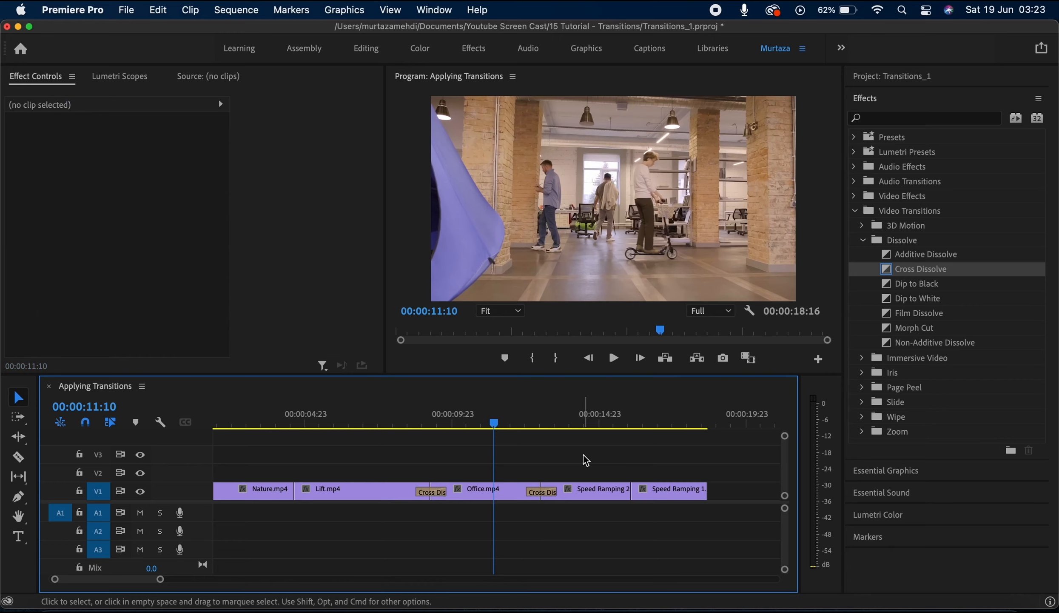
{"action": "key", "text": "space"}
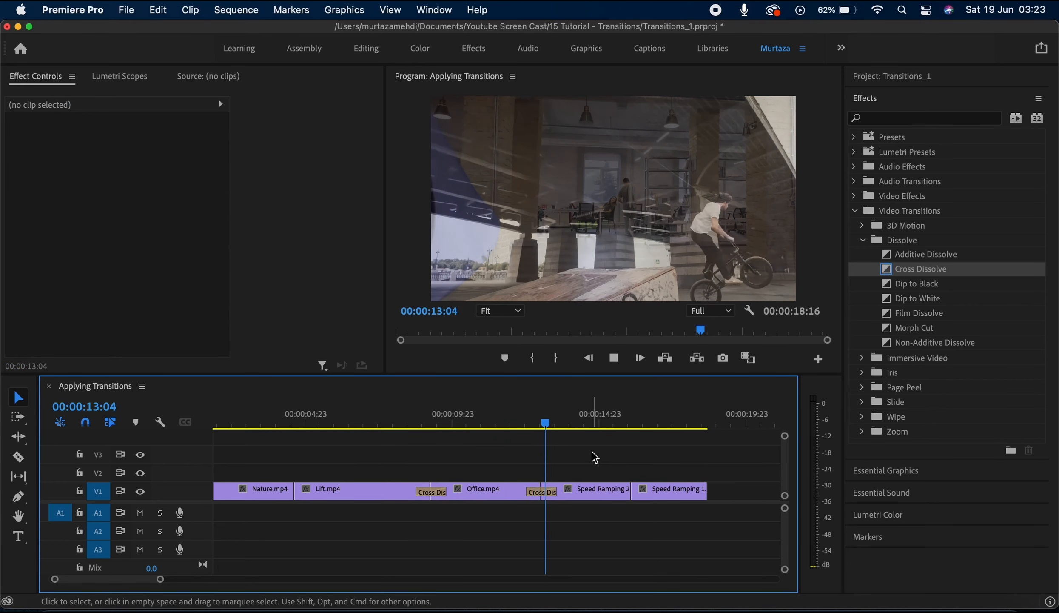
{"action": "key", "text": "space"}
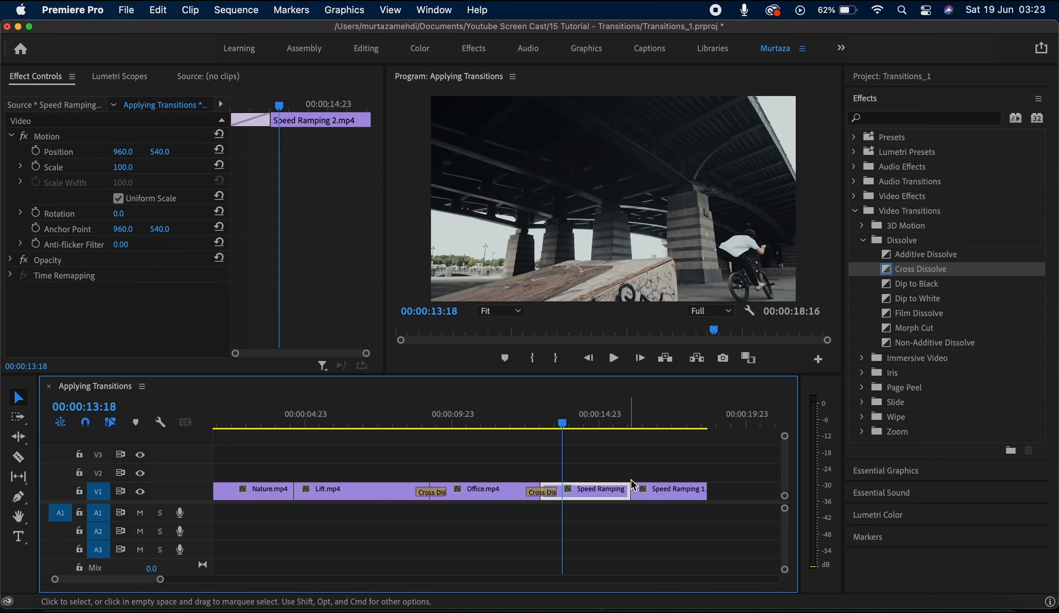
Add the default video transition at the cut between the two Speed Ramping clips
{"action": "left_click", "coordinate": [629, 492]}
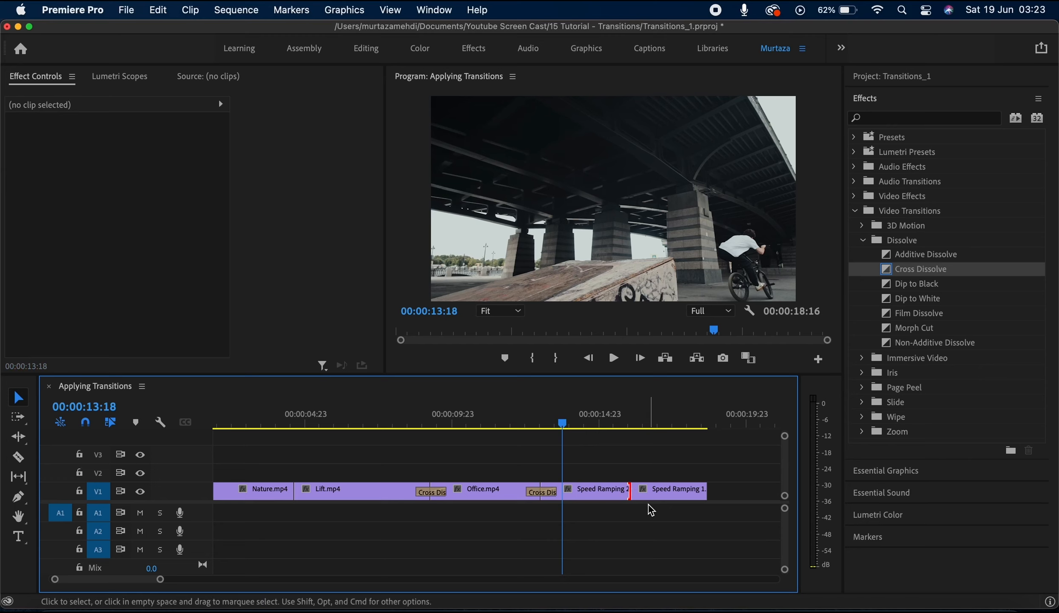
{"action": "key", "text": "super+d"}
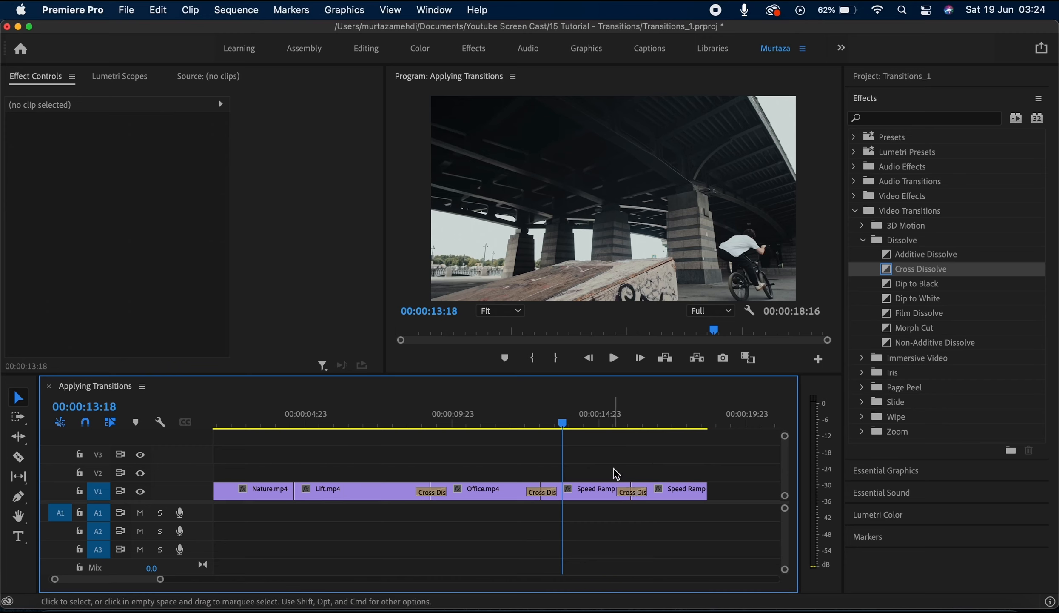
Shorten the Cross Dissolve between Office.mp4 and Speed Ramping 2.mp4 to 00:00:00:13, centered at the cut
{"action": "key", "text": "equal"}
{"action": "key", "text": "equal"}
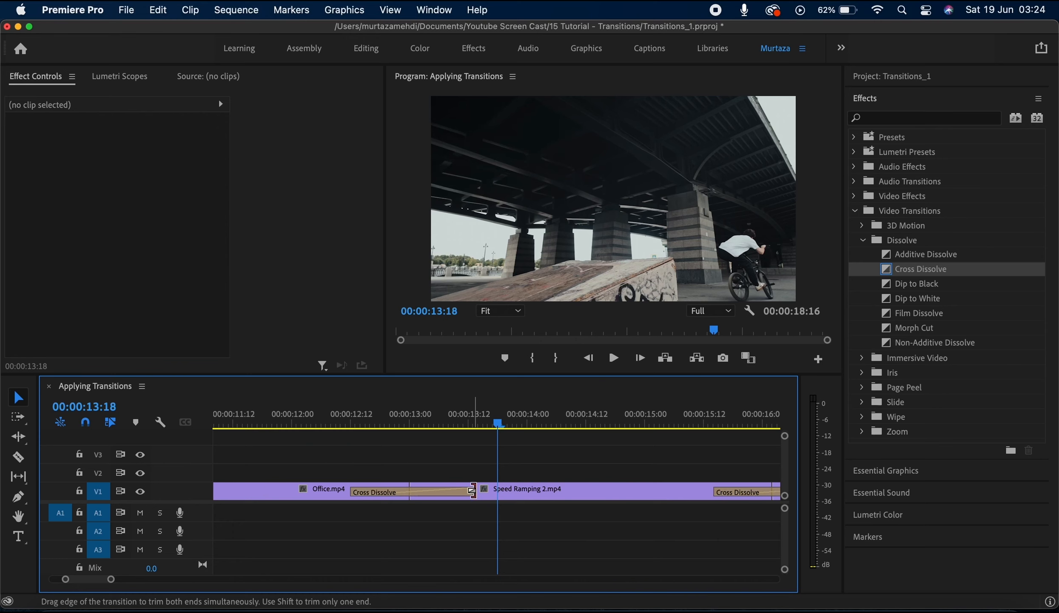
{"action": "left_click_drag", "start_coordinate": [472, 490], "coordinate": [444, 489]}
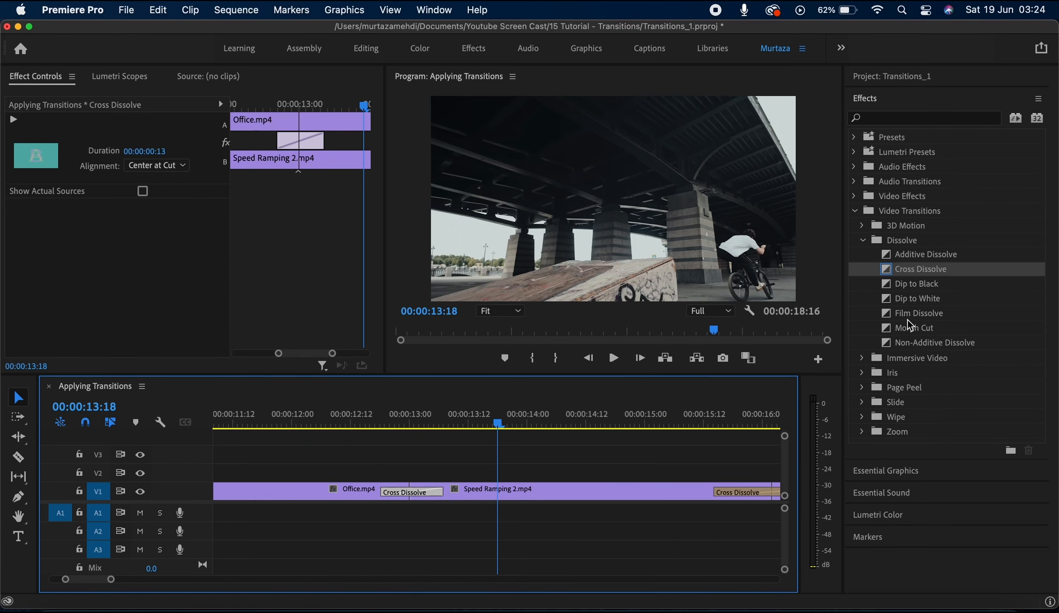
Replace the Cross Dissolve between Office.mp4 and Speed Ramping 2.mp4 with Dip to Black
{"action": "left_click", "coordinate": [927, 282]}
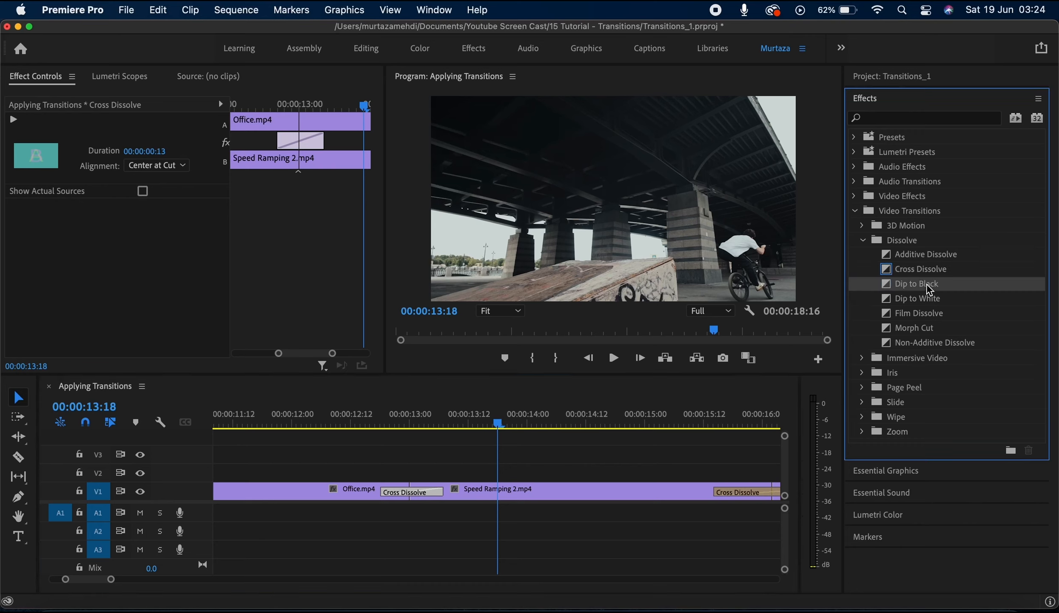
{"action": "left_click_drag", "start_coordinate": [927, 284], "coordinate": [415, 495]}
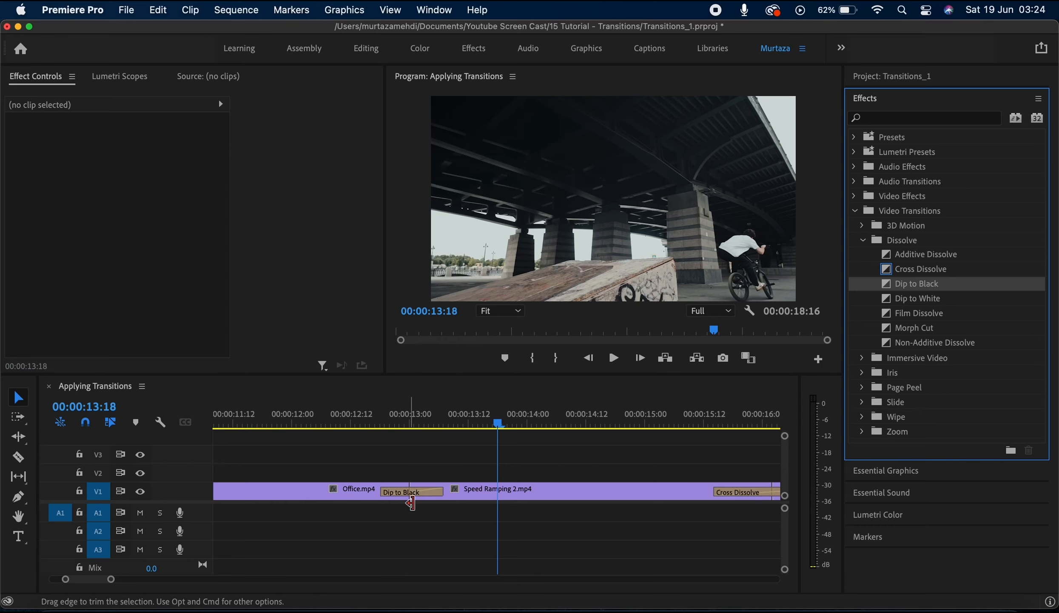
Apply the default video transition to all clips on V1 at once, including the sequence's start and end
{"action": "key", "text": "minus"}
{"action": "key", "text": "minus"}
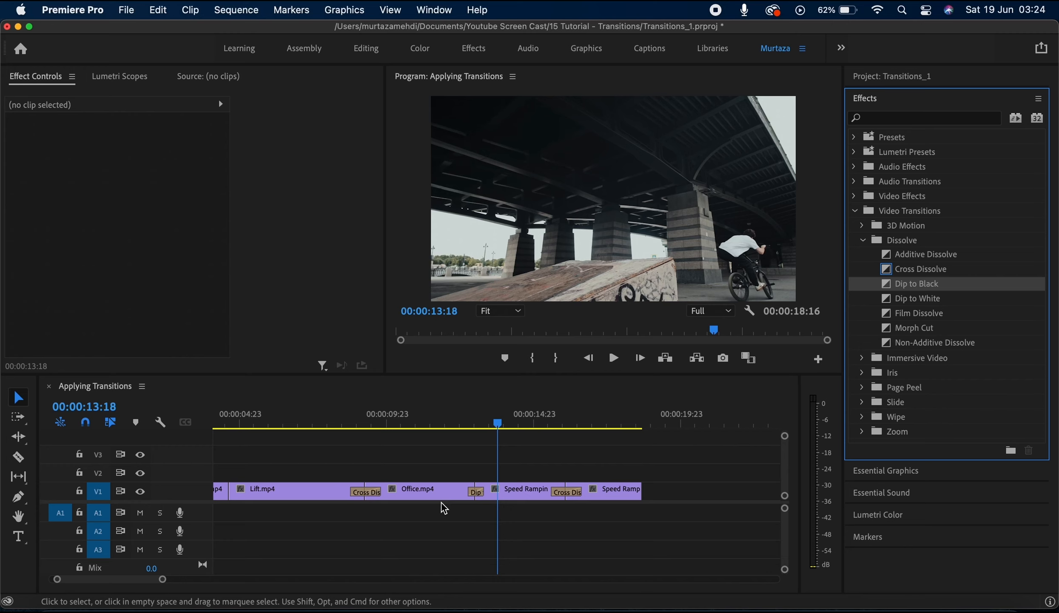
{"action": "key", "text": "minus"}
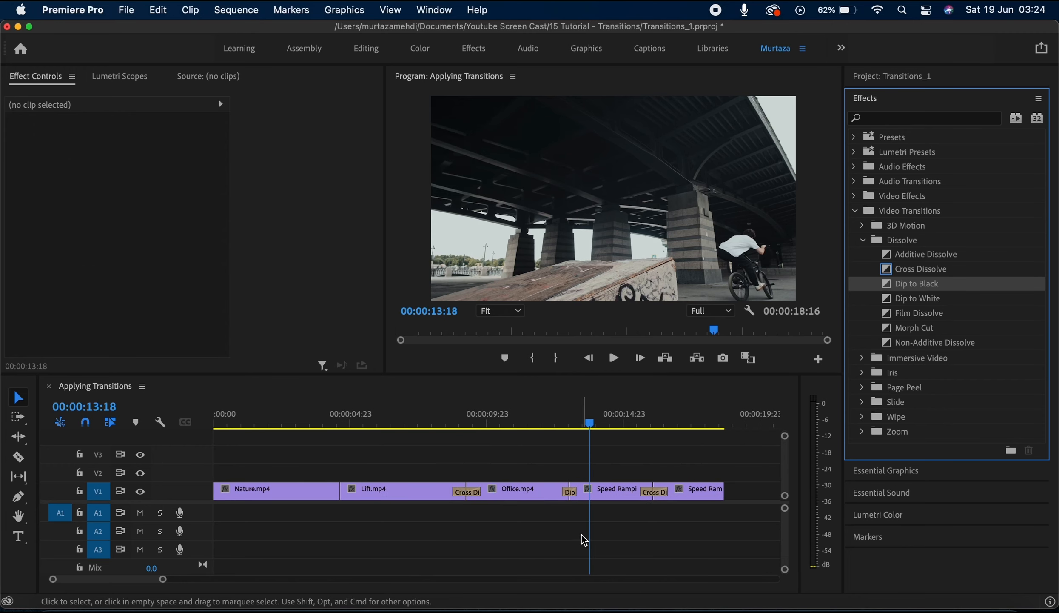
{"action": "left_click", "coordinate": [689, 525]}
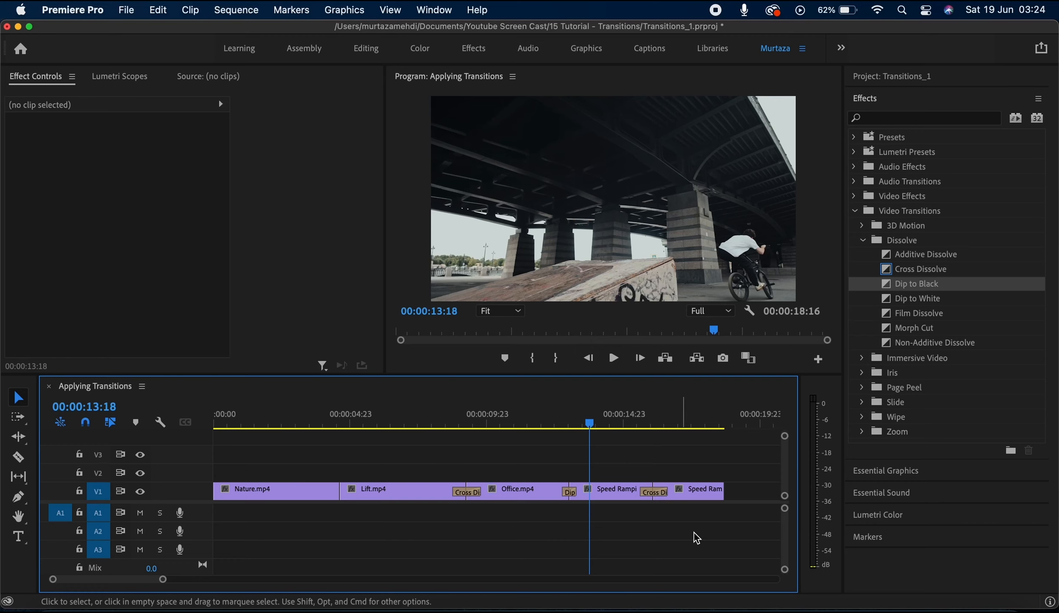
{"action": "left_click_drag", "start_coordinate": [749, 468], "coordinate": [266, 508]}
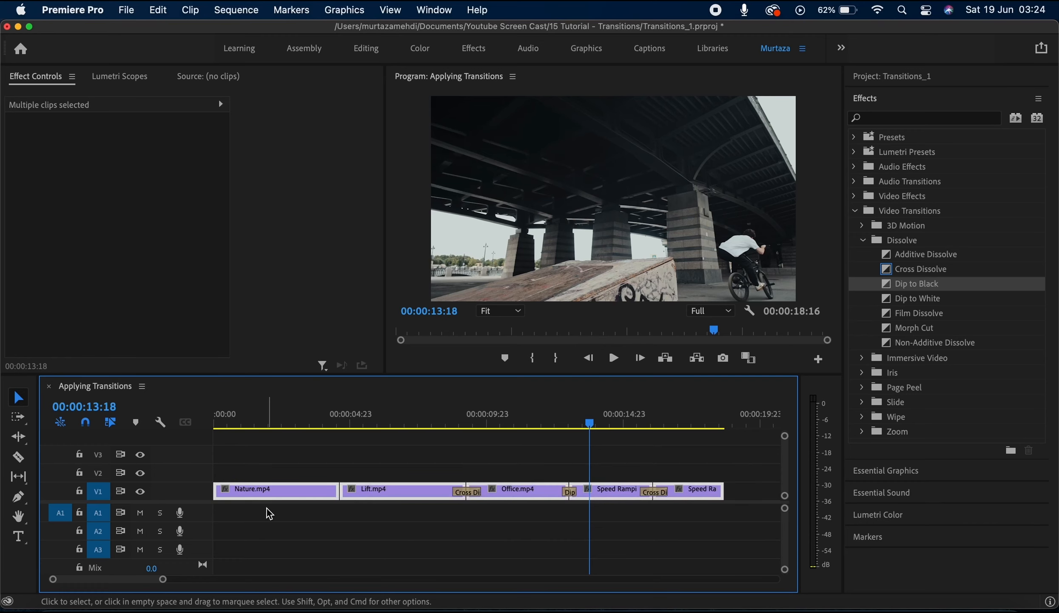
{"action": "left_click", "coordinate": [232, 11]}
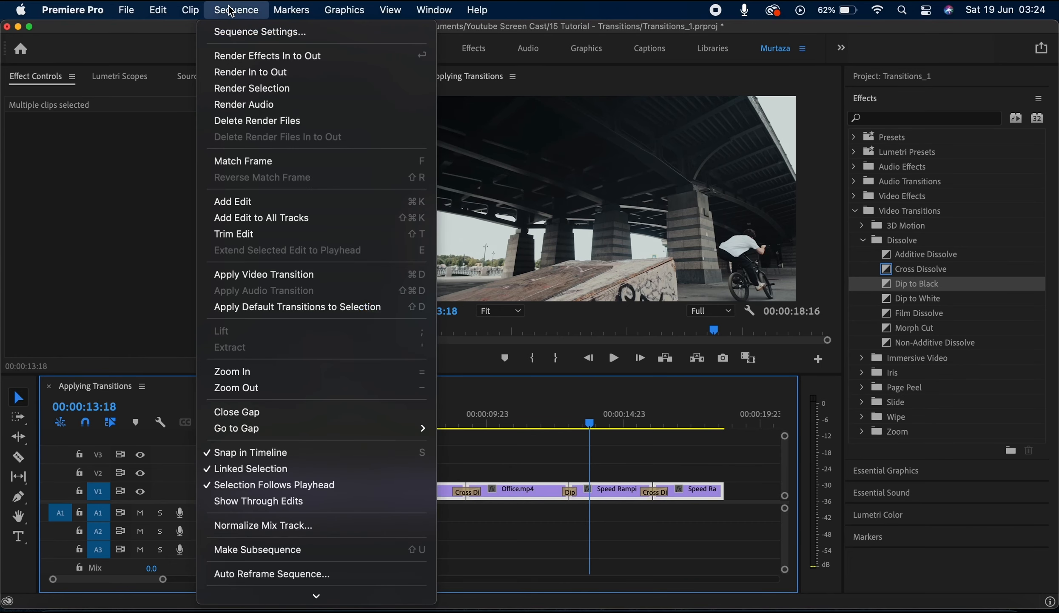
{"action": "left_click", "coordinate": [278, 281]}
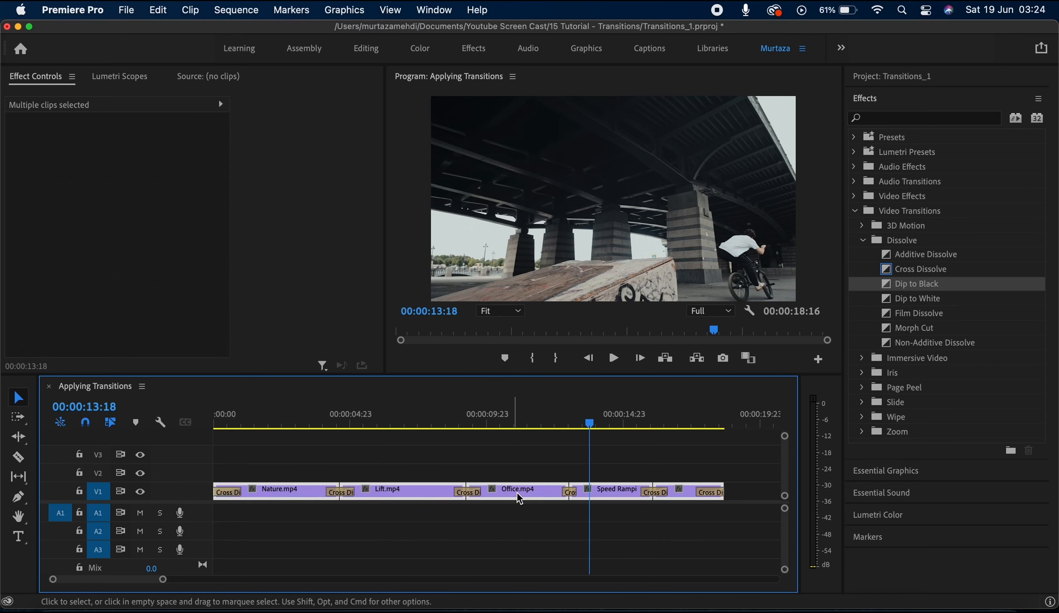
{"action": "left_click", "coordinate": [530, 533]}
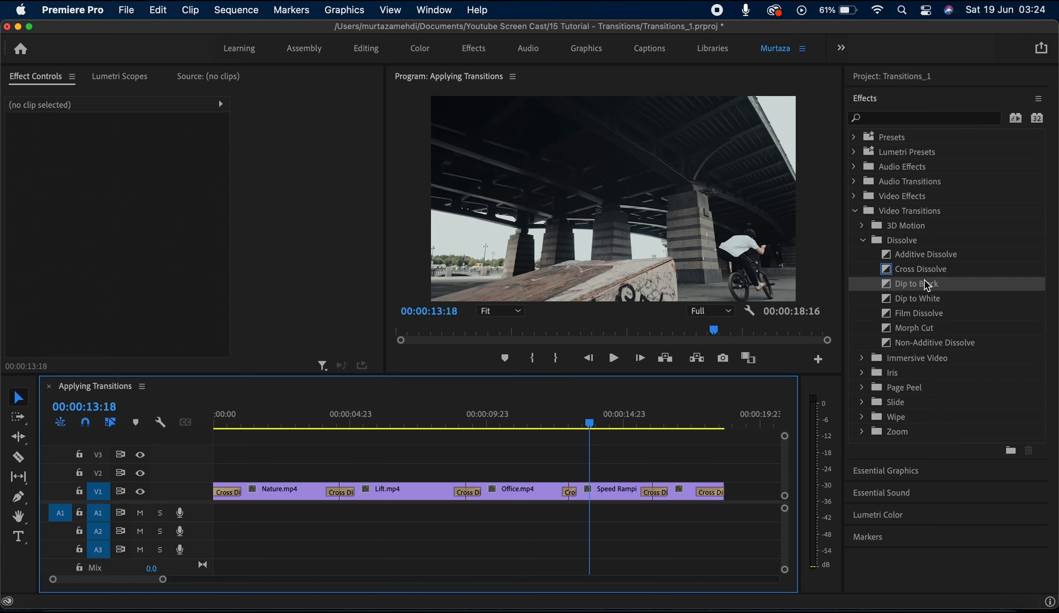
Set Dip to Black as the default video transition
{"action": "left_click", "coordinate": [926, 283]}
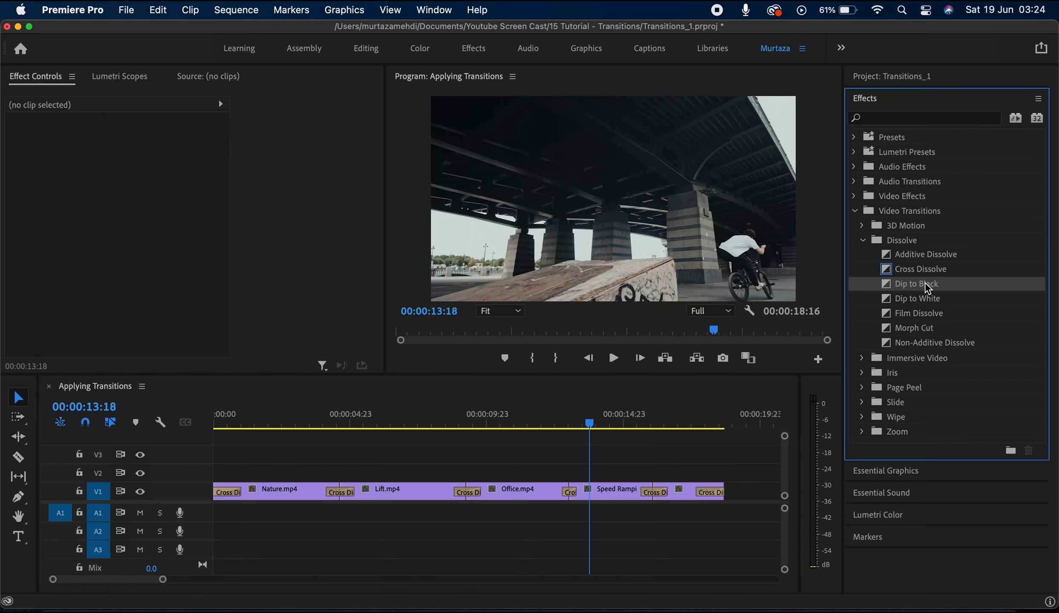
{"action": "right_click", "coordinate": [926, 283]}
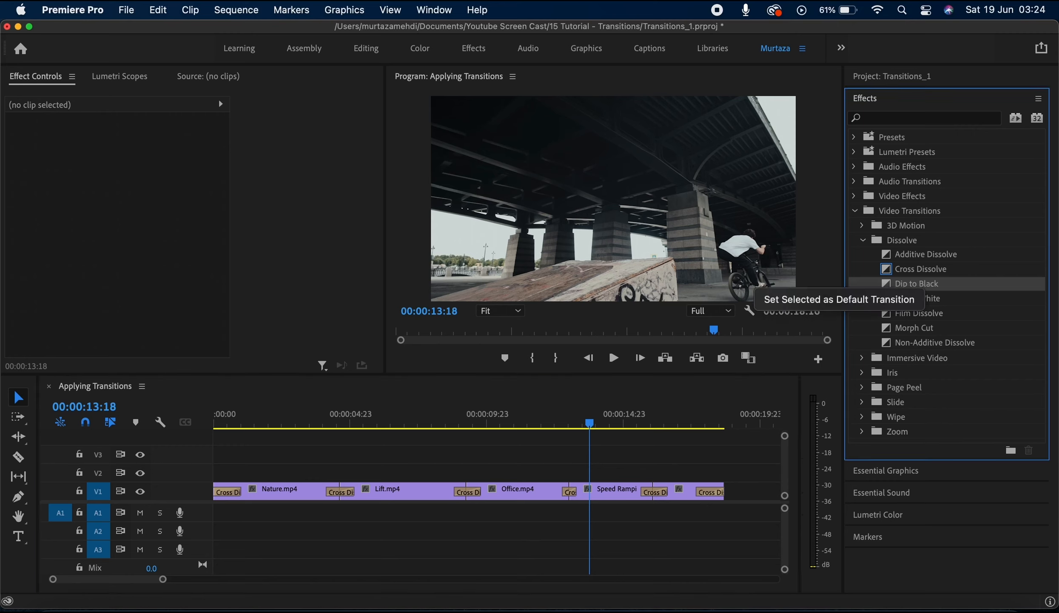
{"action": "left_click", "coordinate": [876, 303]}
Replace the Cross Dissolve at the end of the last V1 clip with the default Dip to Black transition
{"action": "left_click", "coordinate": [705, 491]}
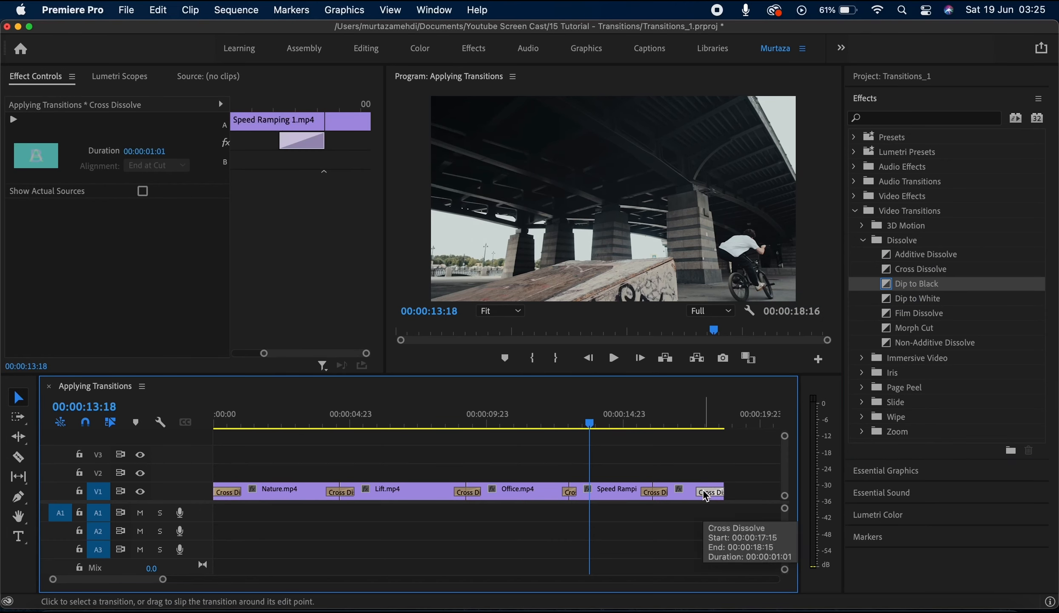
{"action": "key", "text": "Delete"}
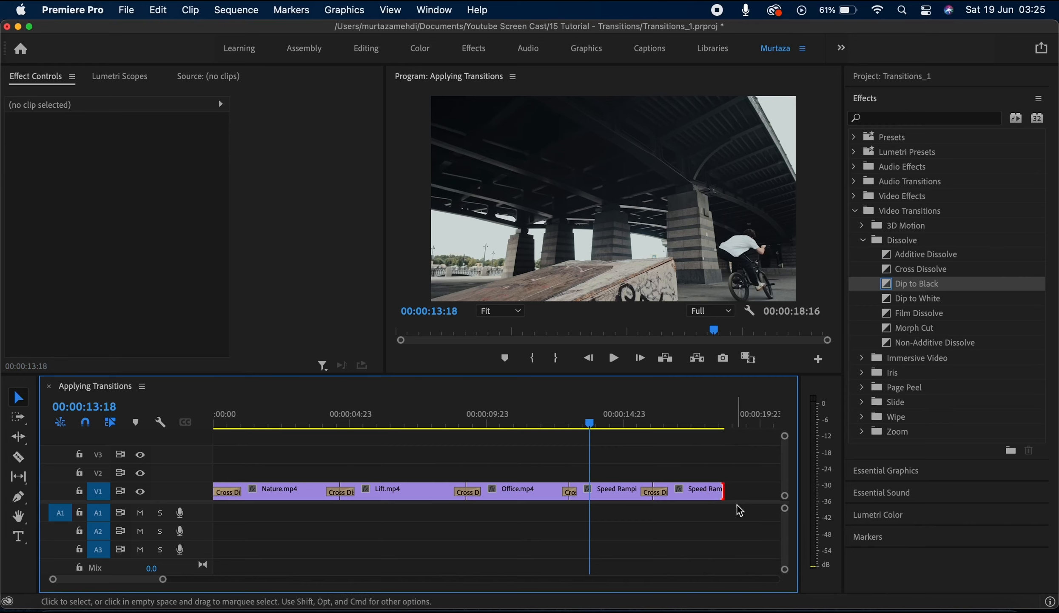
{"action": "key", "text": "super+d"}
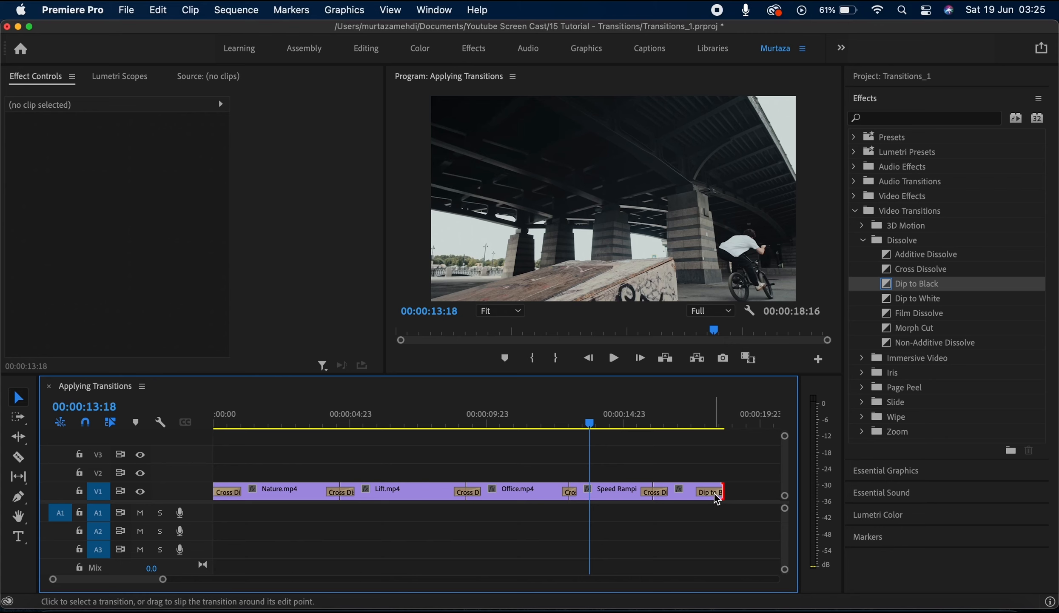
{"action": "left_click", "coordinate": [718, 500]}
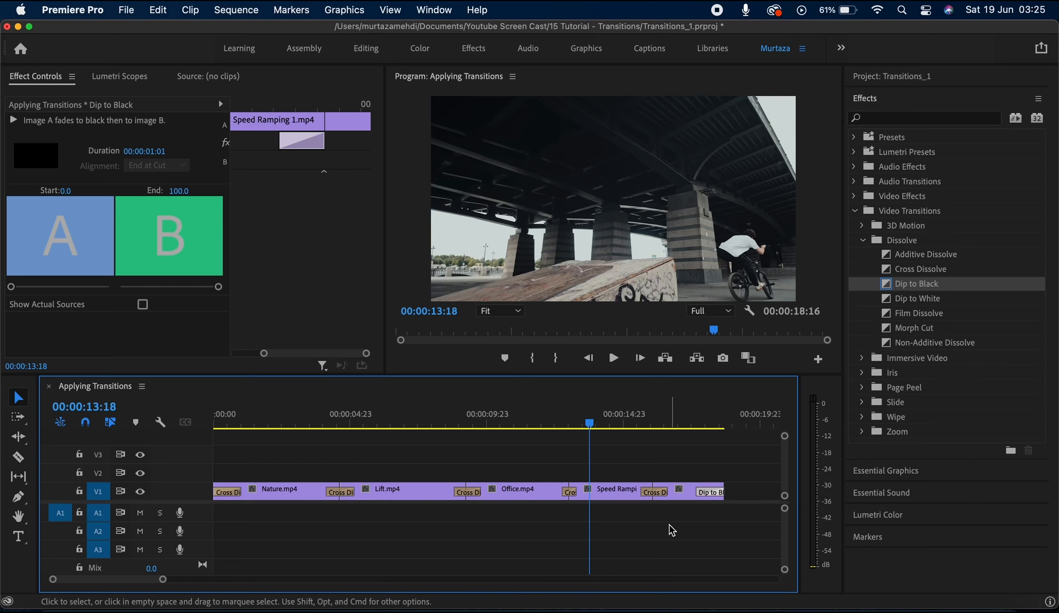
Play back the last Speed Ramping clip several times to review its closing Dip to Black transition
{"action": "key", "text": "space"}
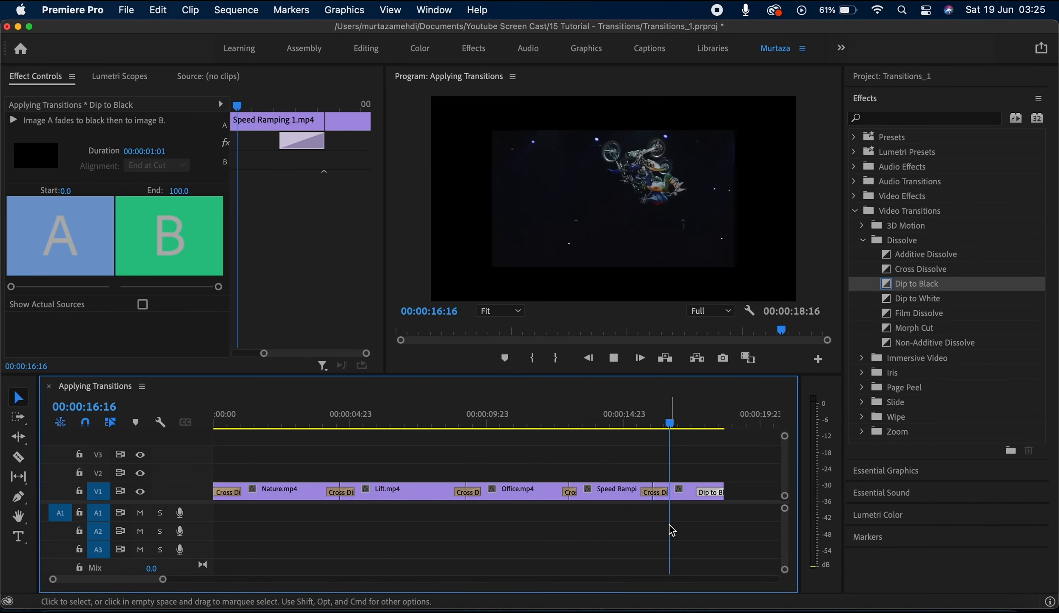
{"action": "key", "text": "space"}
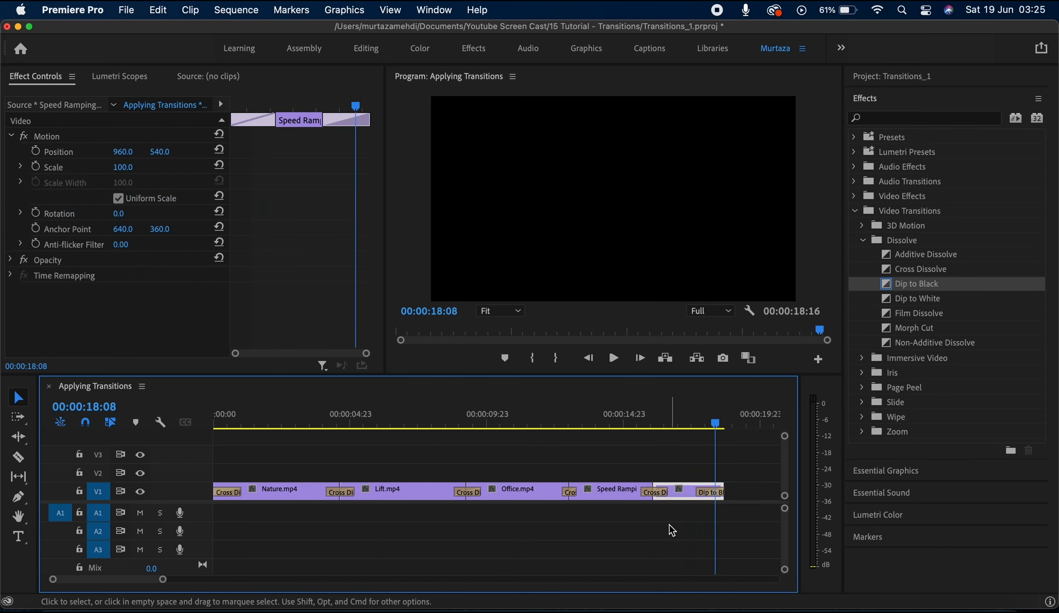
{"action": "key", "text": "Up"}
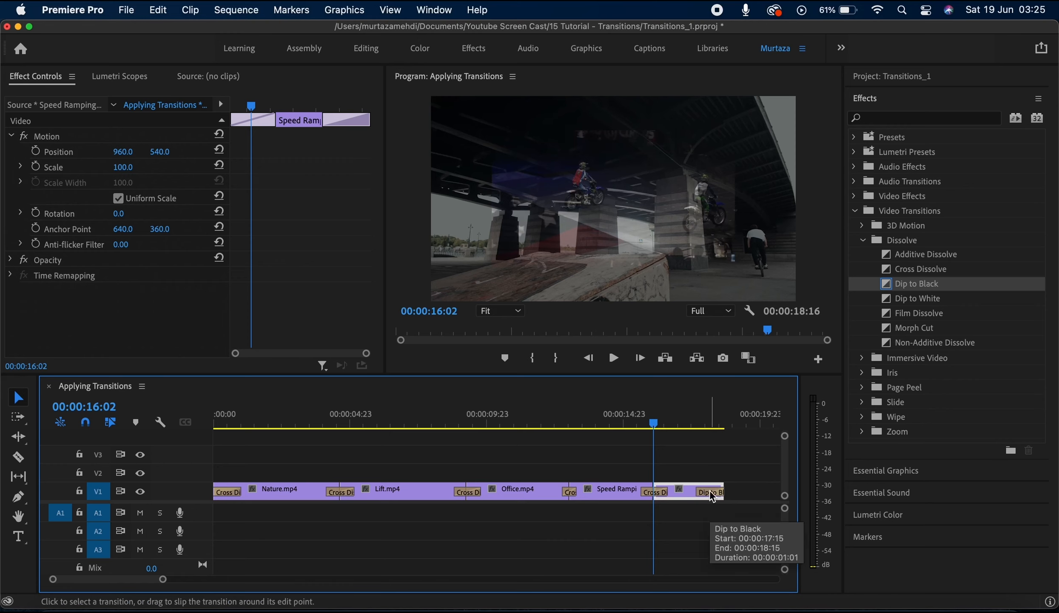
{"action": "key", "text": "space"}
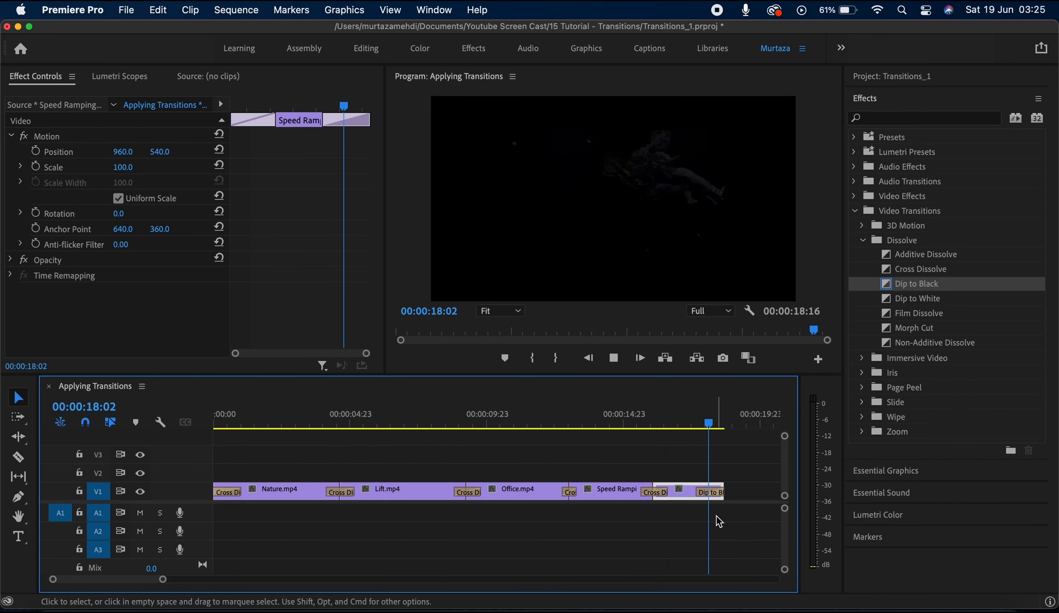
{"action": "key", "text": "space"}
{"action": "key", "text": "Up"}
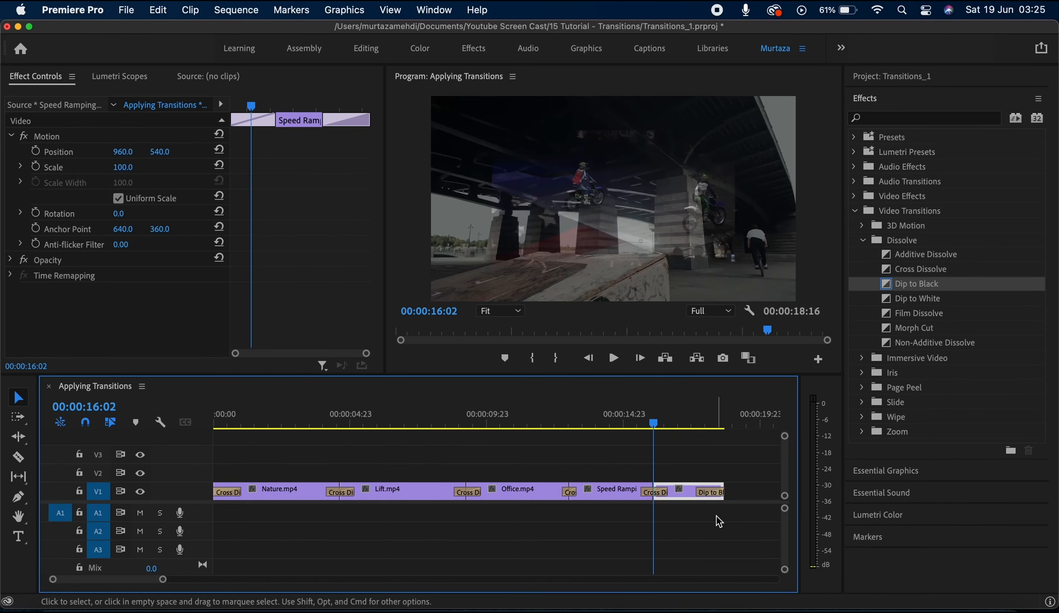
{"action": "left_click", "coordinate": [717, 492]}
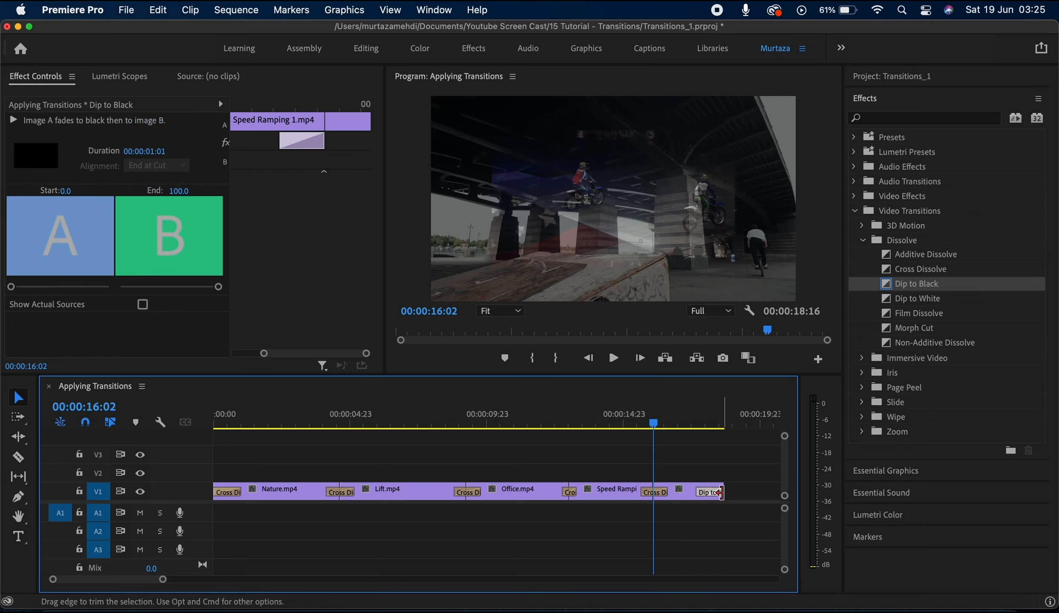
{"action": "key", "text": "space"}
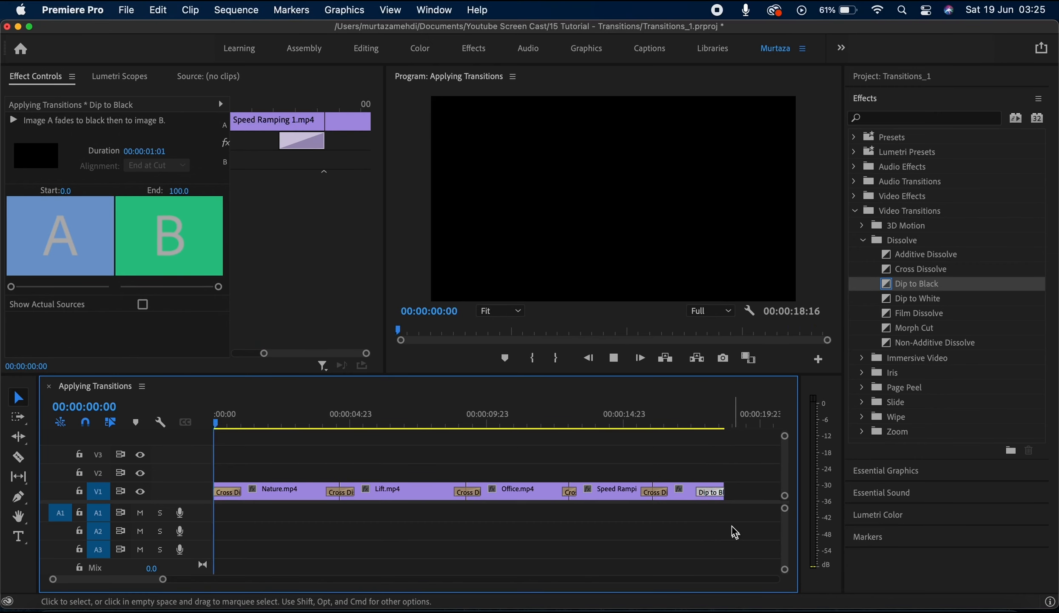
{"action": "left_click", "coordinate": [694, 423]}
{"action": "key", "text": "space"}
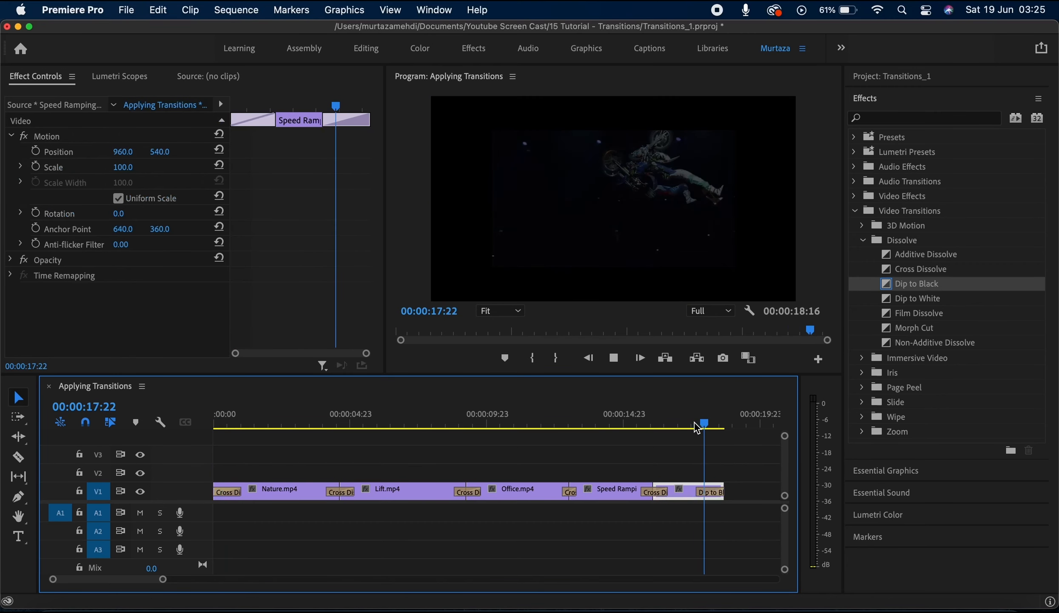
{"action": "key", "text": "space"}
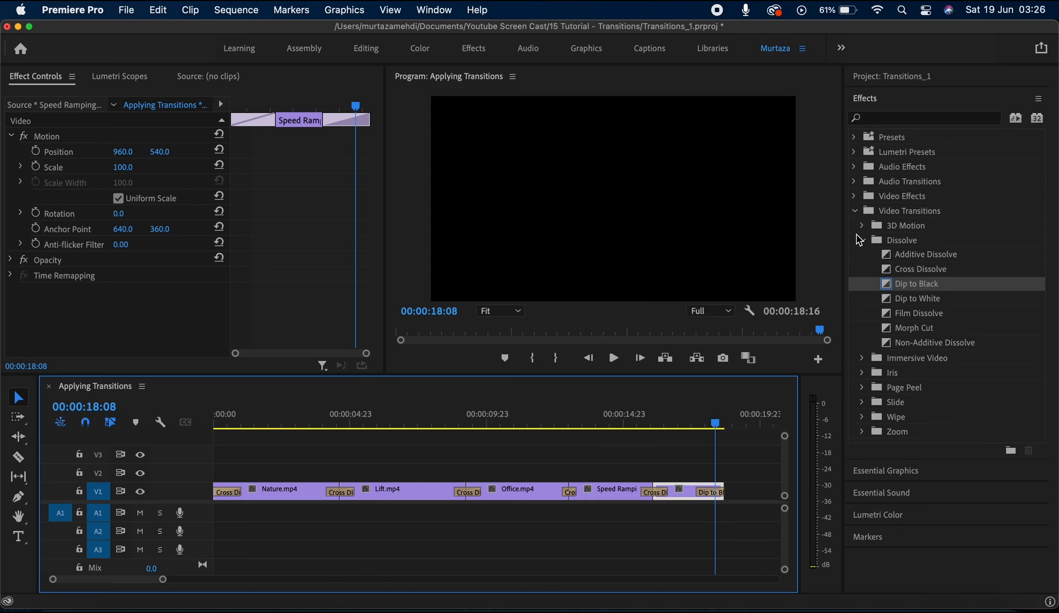
Expand the 3D Motion, Immersive Video and Iris categories to examine the video transitions they offer
{"action": "left_click", "coordinate": [862, 225]}
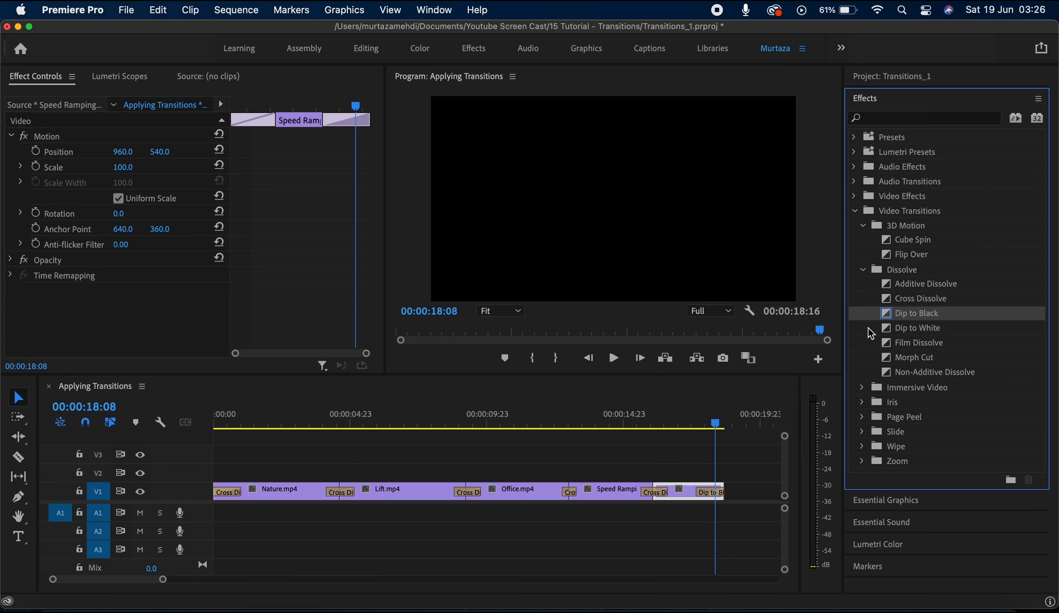
{"action": "left_click", "coordinate": [864, 386]}
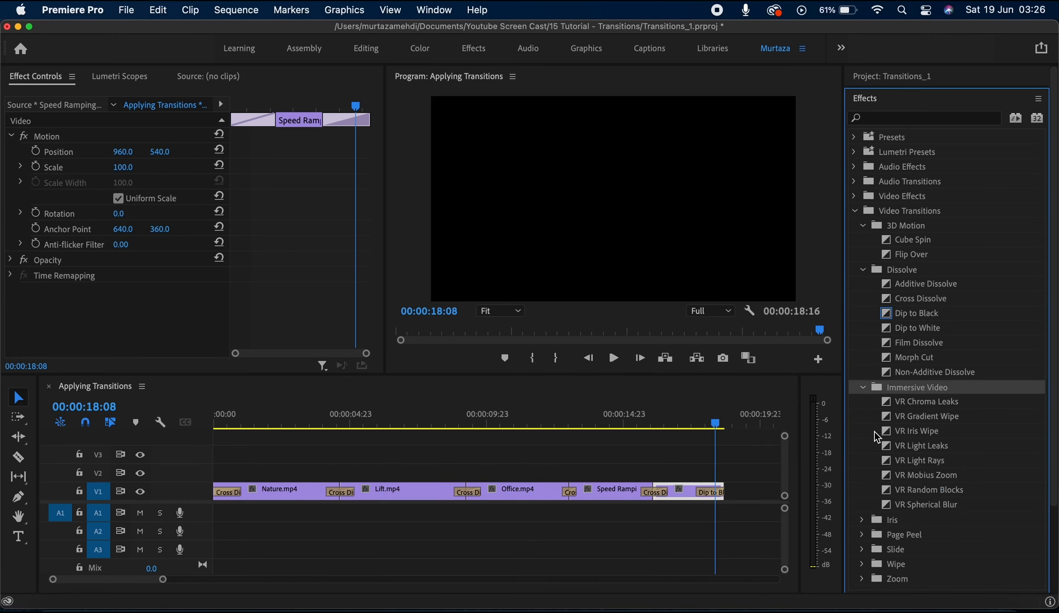
{"action": "left_click", "coordinate": [866, 522]}
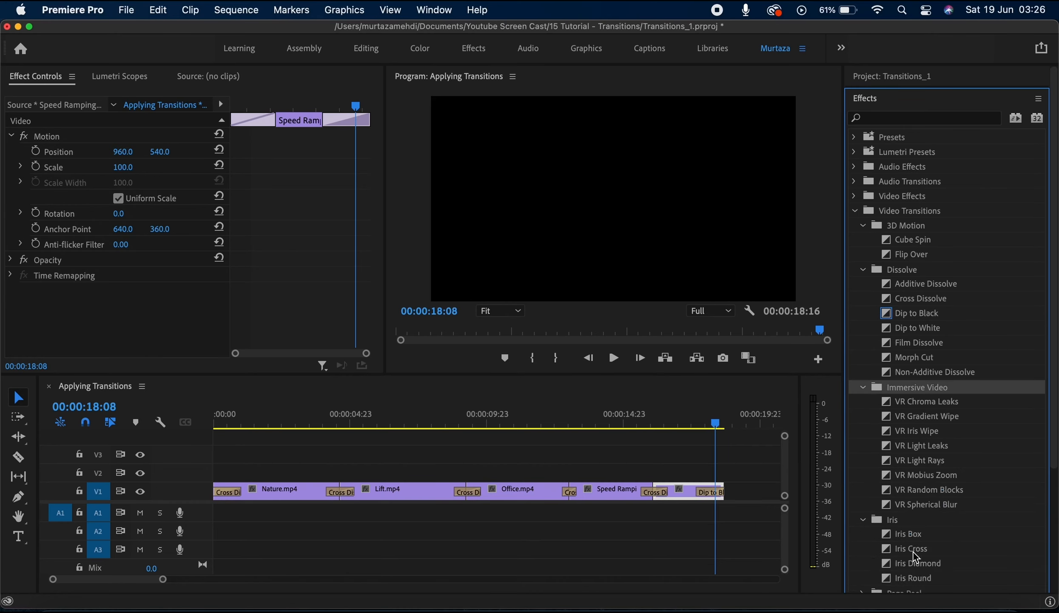
{"action": "scroll", "coordinate": [923, 529], "scroll_direction": "down", "scroll_amount": 2}
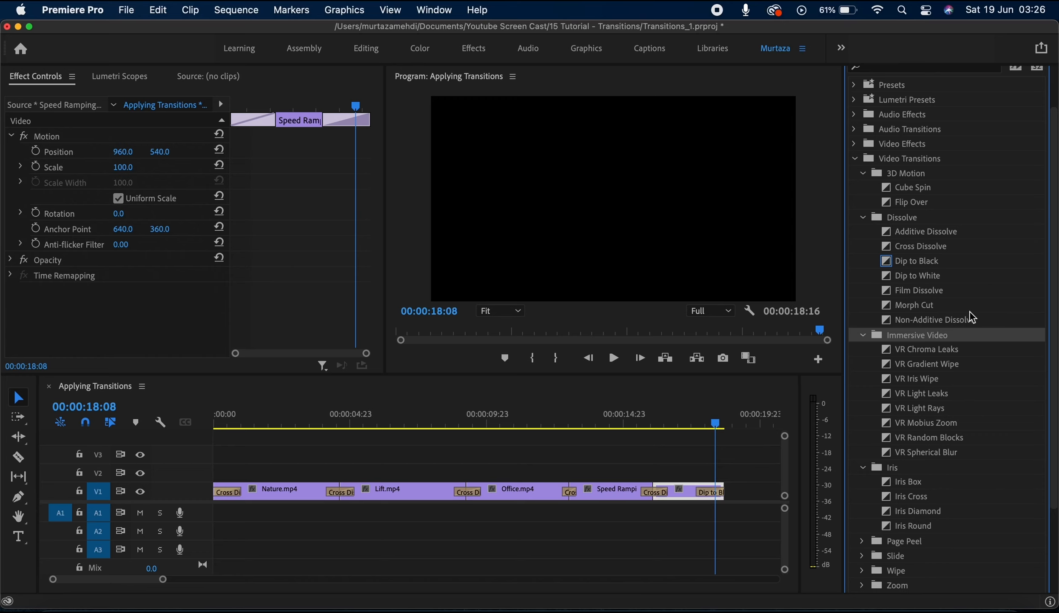